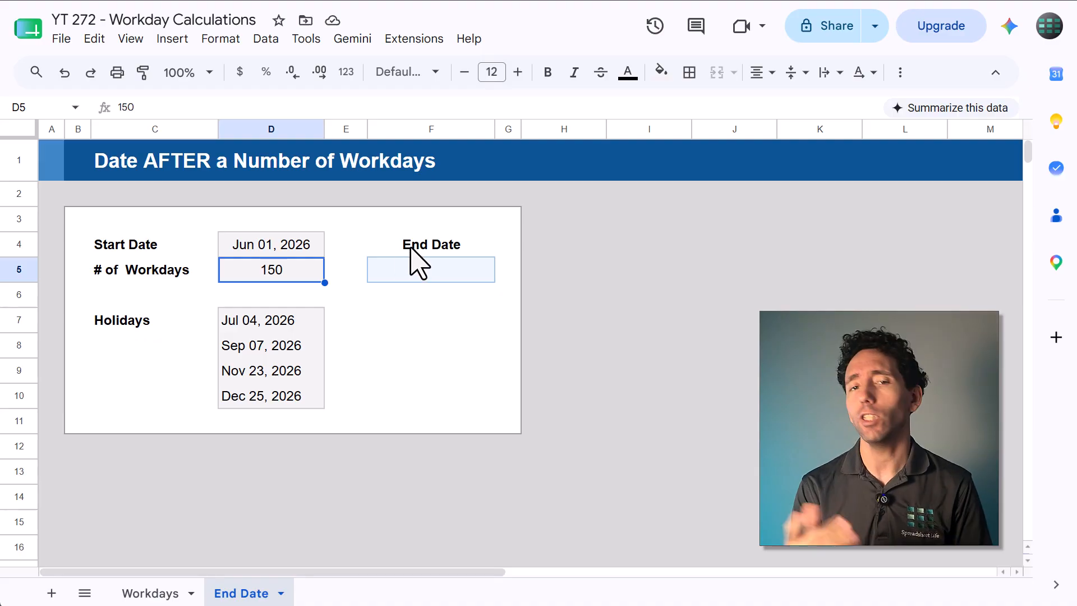
- Switch to the Workdays sheet and review its start date, end date, holidays and result cells
left_click(410, 248)
left_click(406, 320)
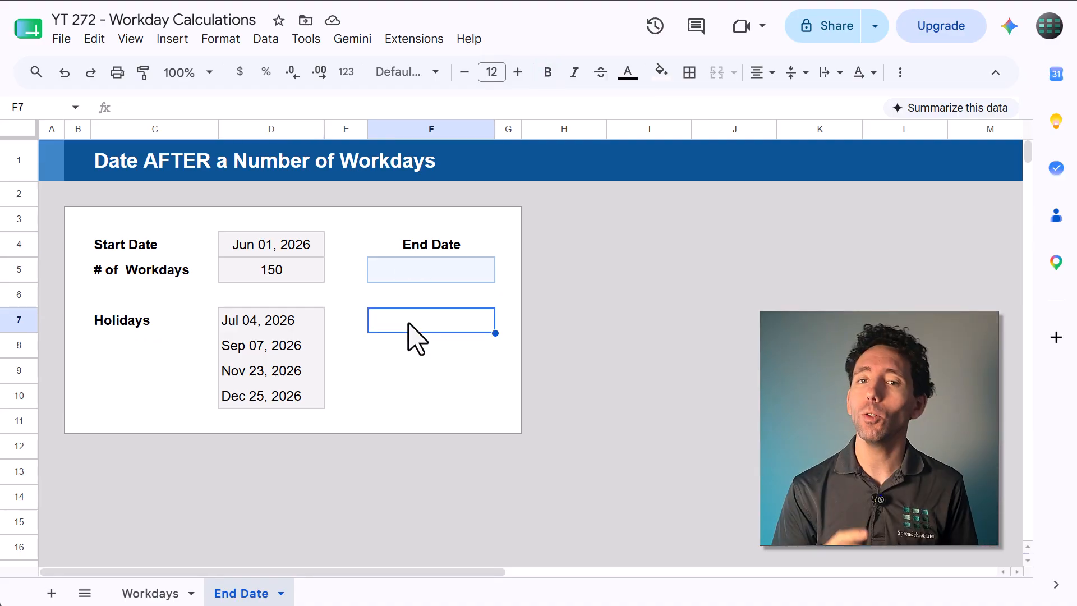
left_click(158, 593)
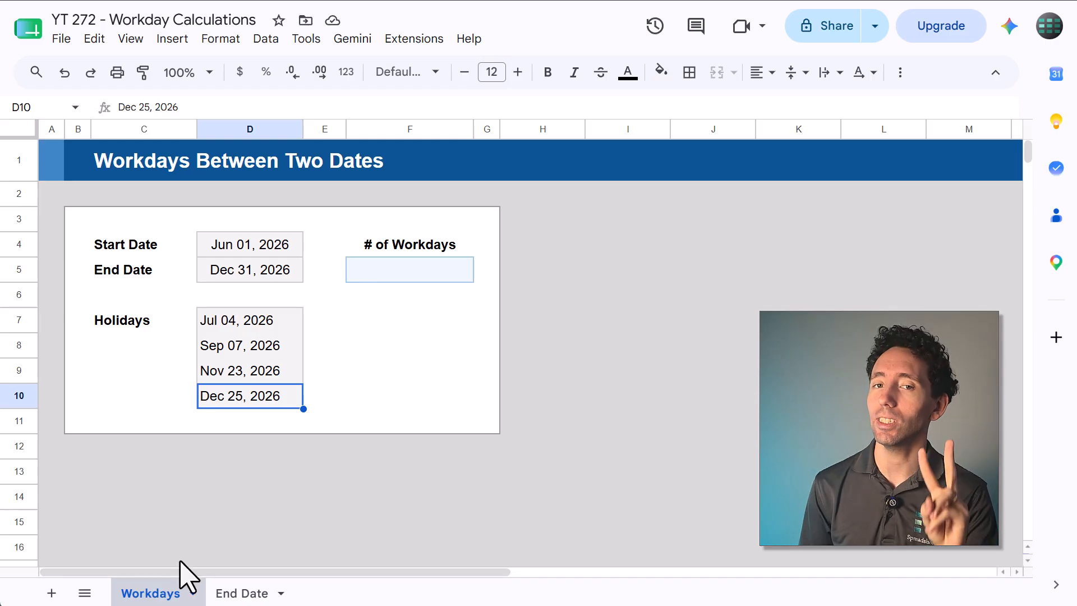
left_click(418, 317)
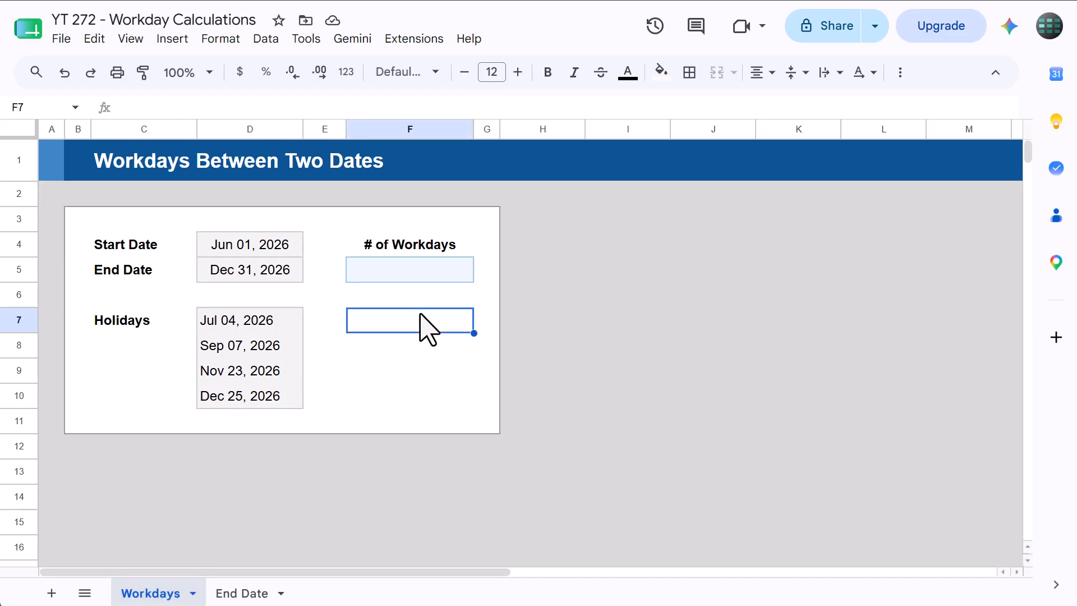
left_click(415, 246)
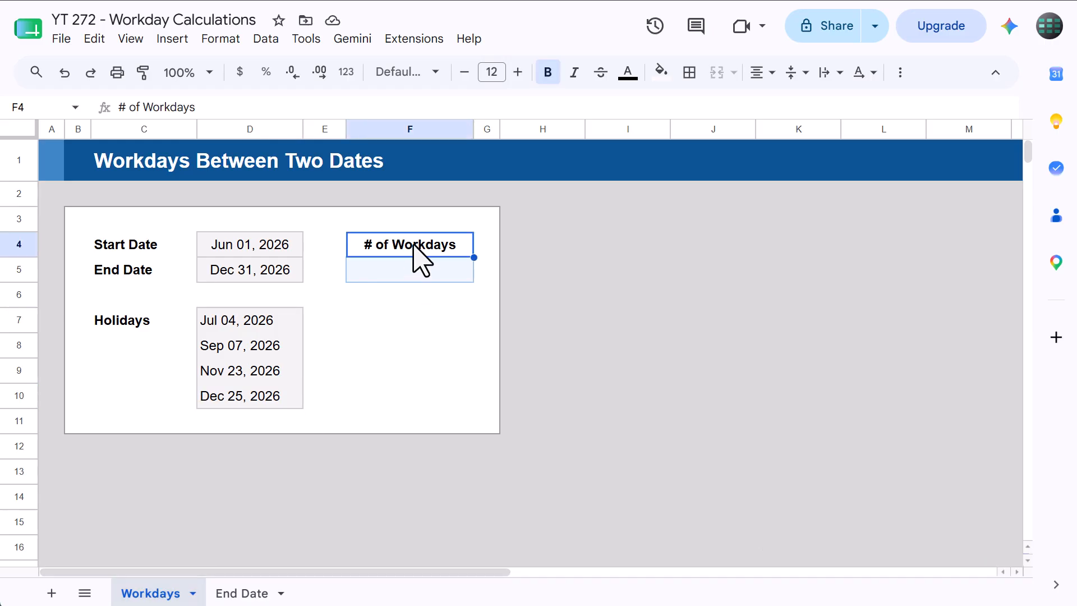
left_click_drag(280, 250, 292, 273)
- Enter =NETWORKDAYS(D4,D5) in F5 to count workdays between the start and end dates
left_click(392, 273)
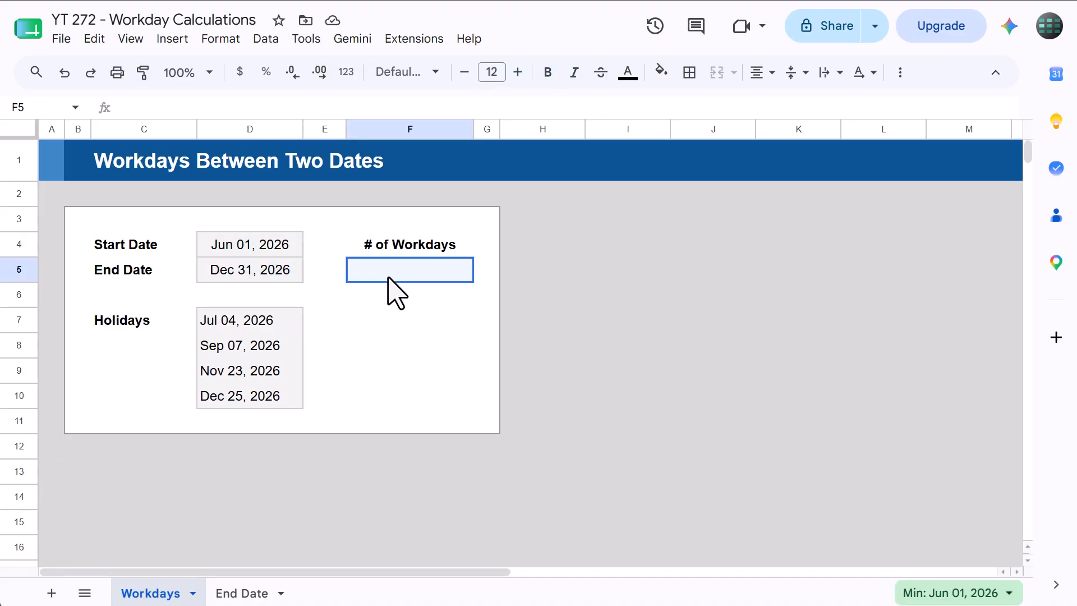
left_click(437, 108)
type("=NETWORKDAYS(")
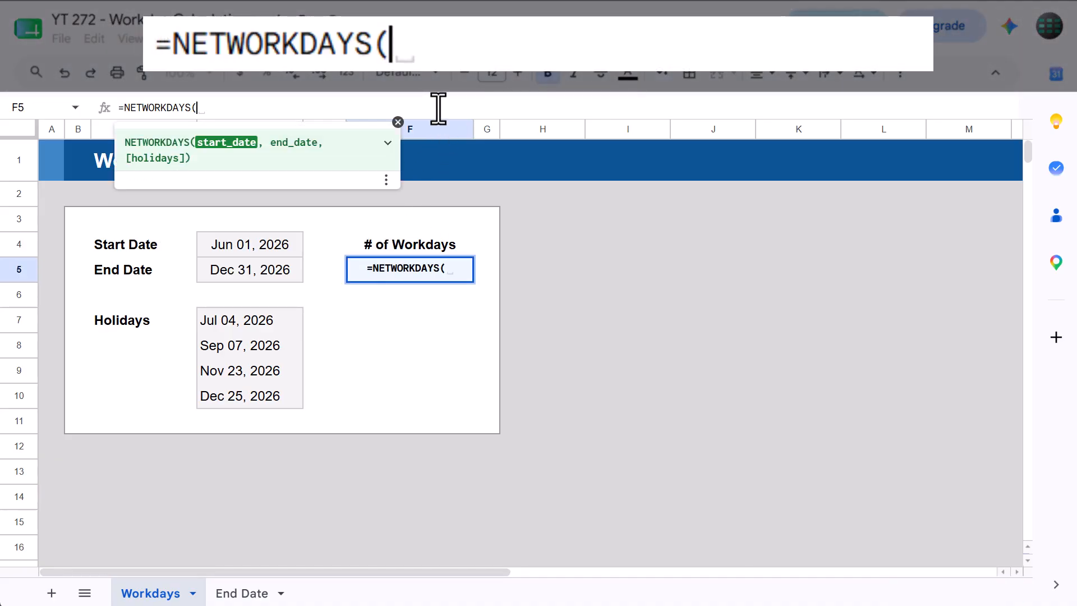
left_click(260, 245)
type(",")
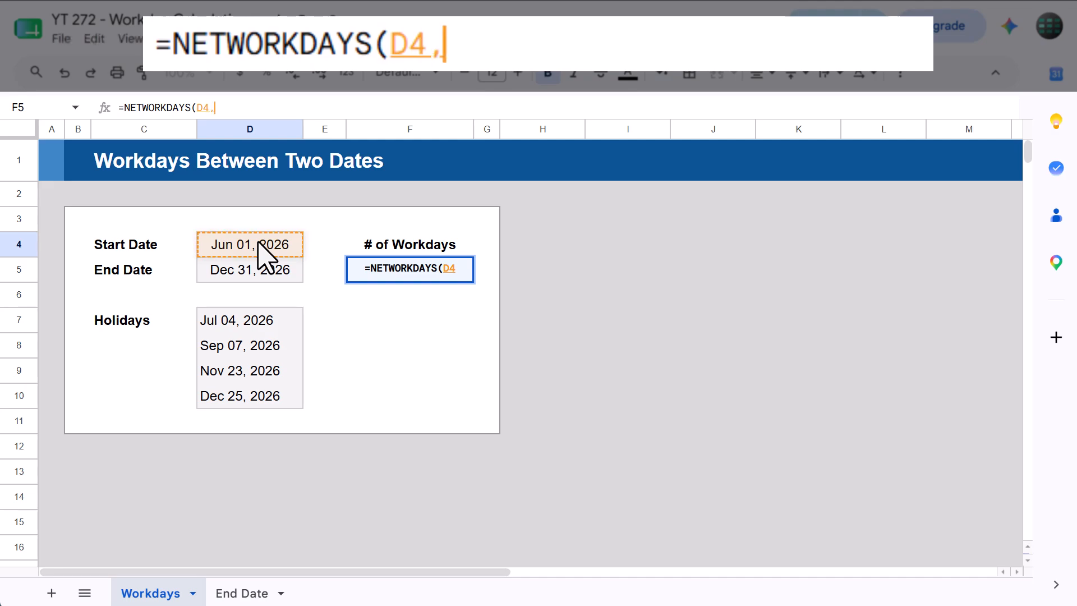
left_click(272, 271)
type(")")
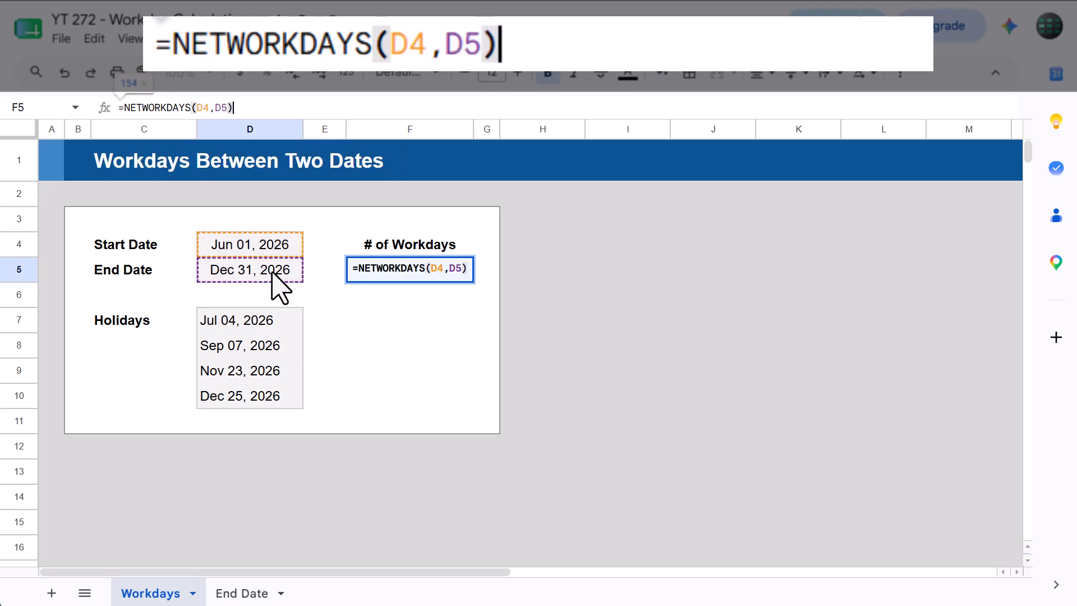
key("Return")
- Rewrite F5's formula as =NETWORKDAYS(D4,D5,D7:D10) to exclude the listed holidays
left_click(373, 275)
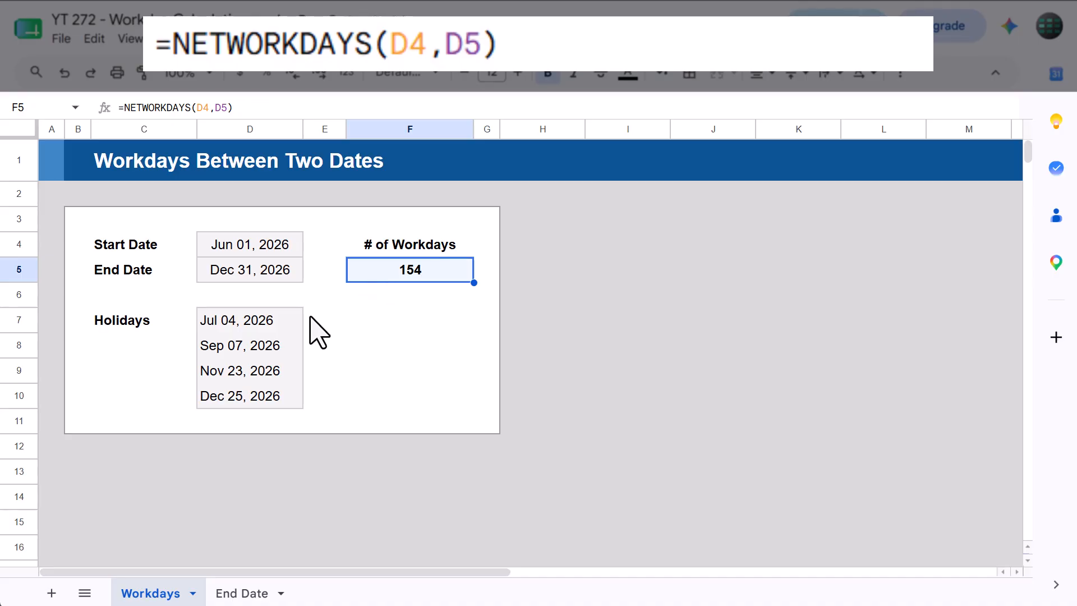
left_click(291, 323)
left_click_drag(290, 321, 281, 397)
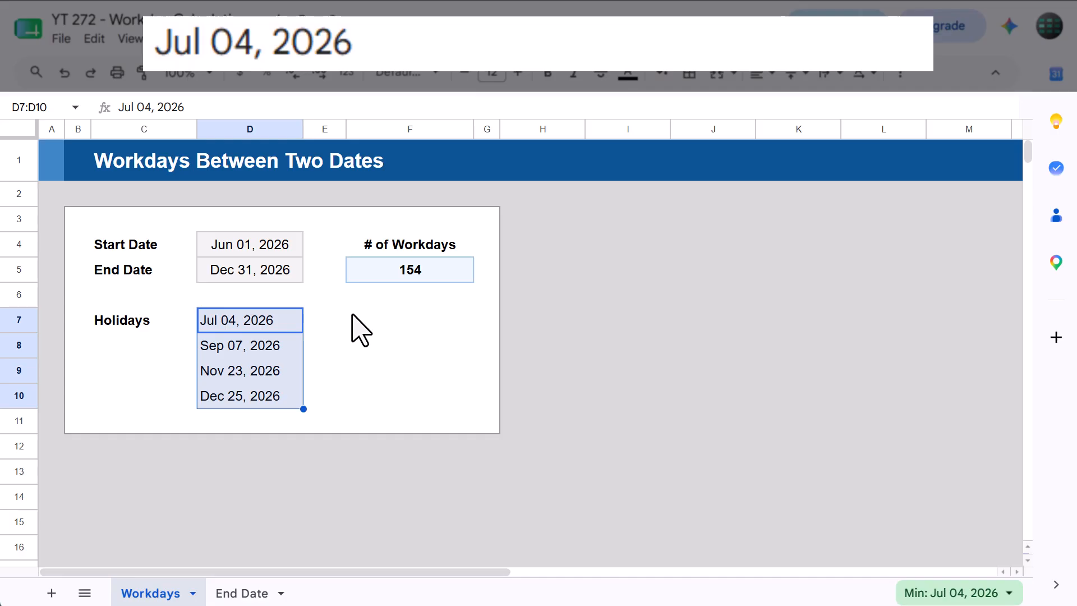
left_click(408, 281)
left_click(252, 107)
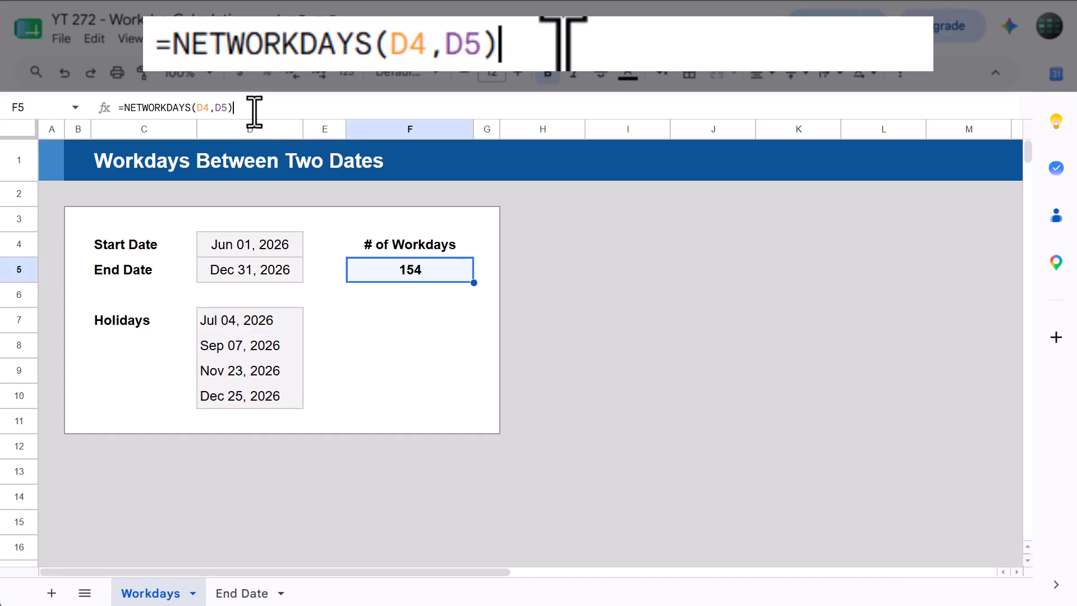
left_click_drag(253, 107, 100, 108)
type("=net")
key("Tab")
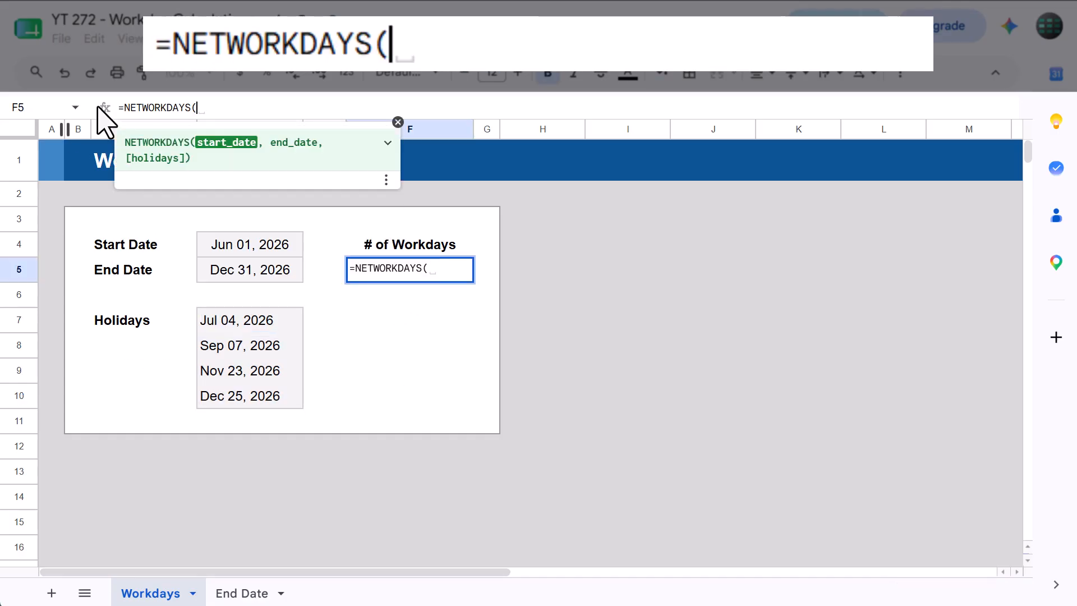
left_click(223, 248)
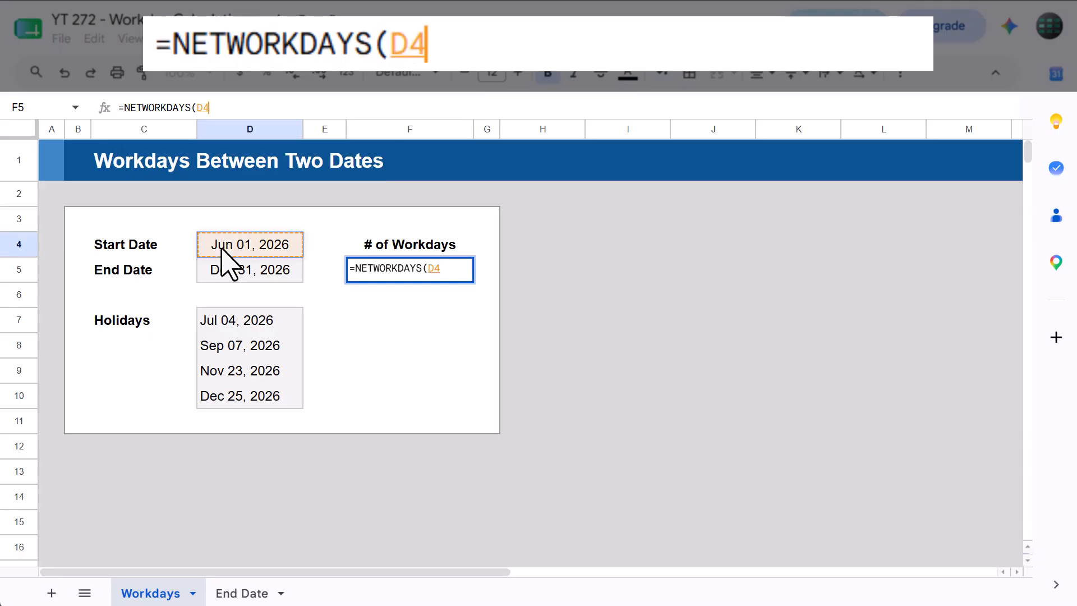
type(",")
left_click(242, 273)
type(",")
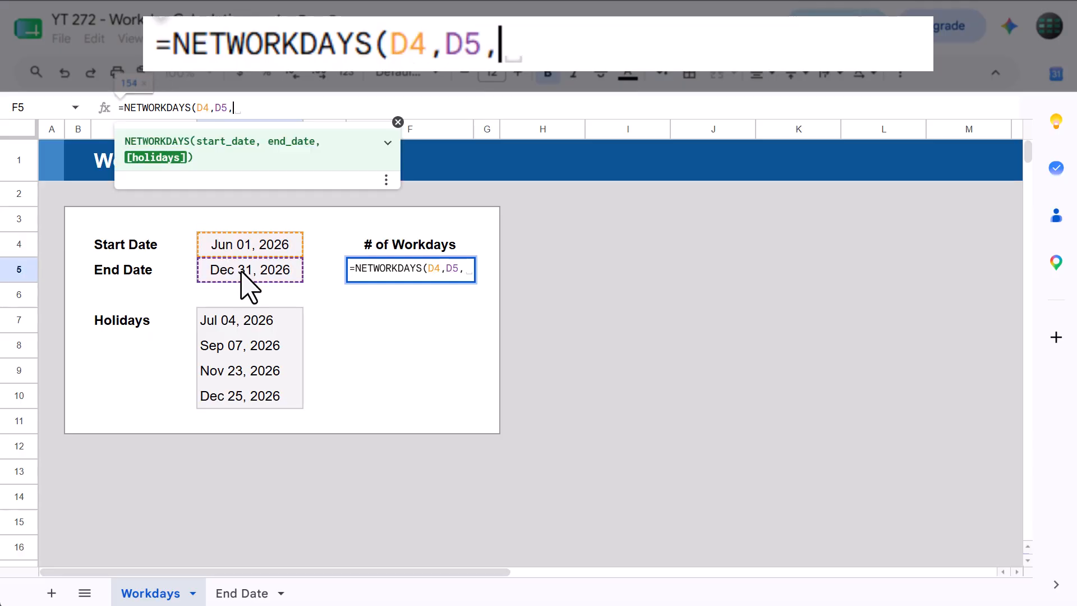
left_click_drag(252, 319, 247, 383)
type(")")
key("Return")
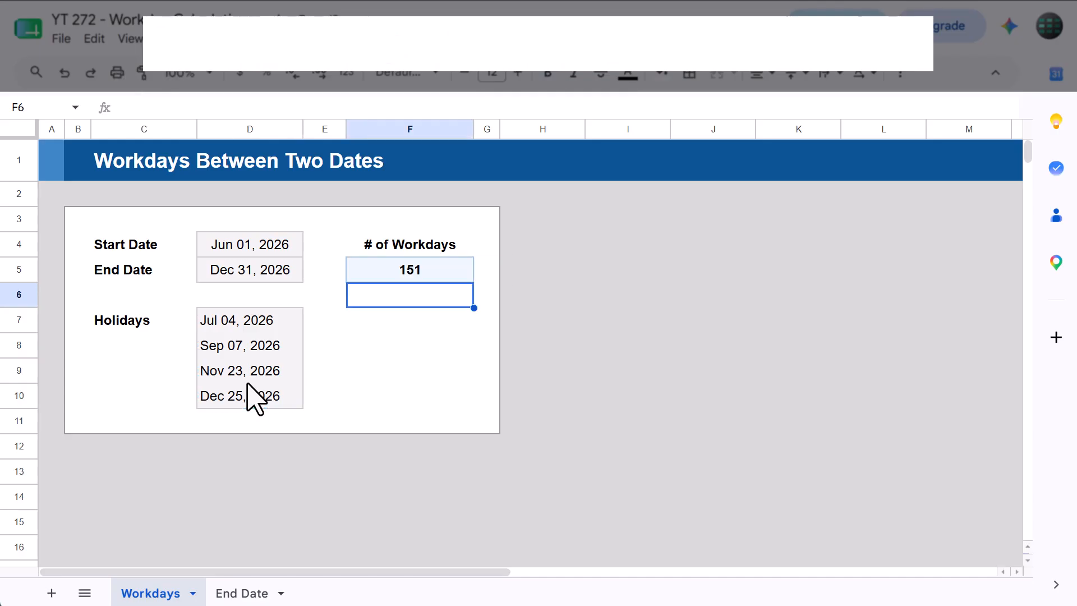
- Replace F5's formula with =NETWORKDAYS.INTL(D4,D5,"0110000",D7:D10) for a Tuesday–Wednesday weekend with holidays
left_click(463, 275)
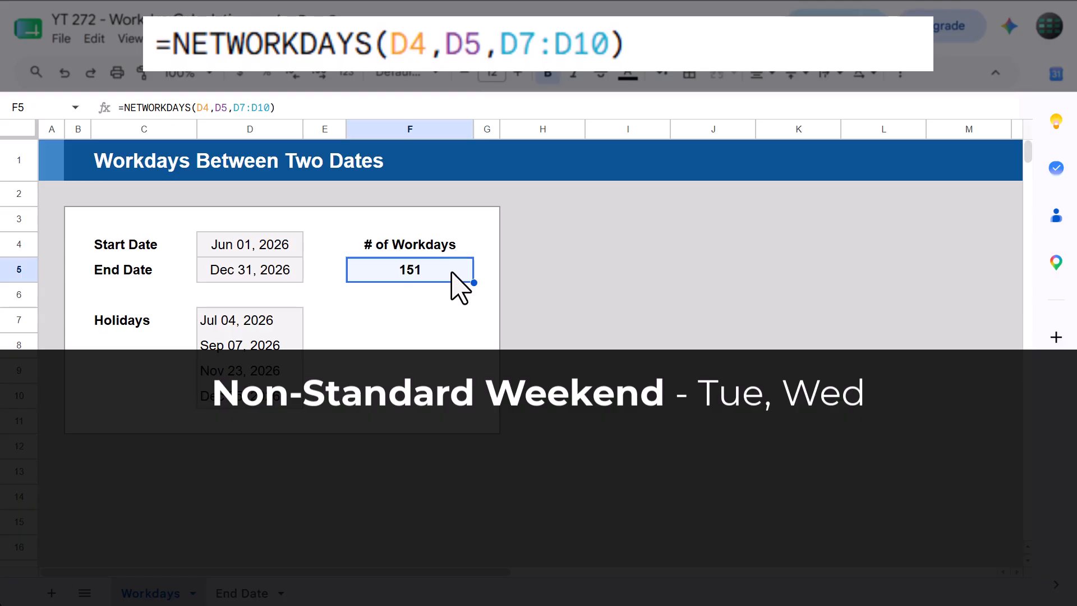
key("Delete")
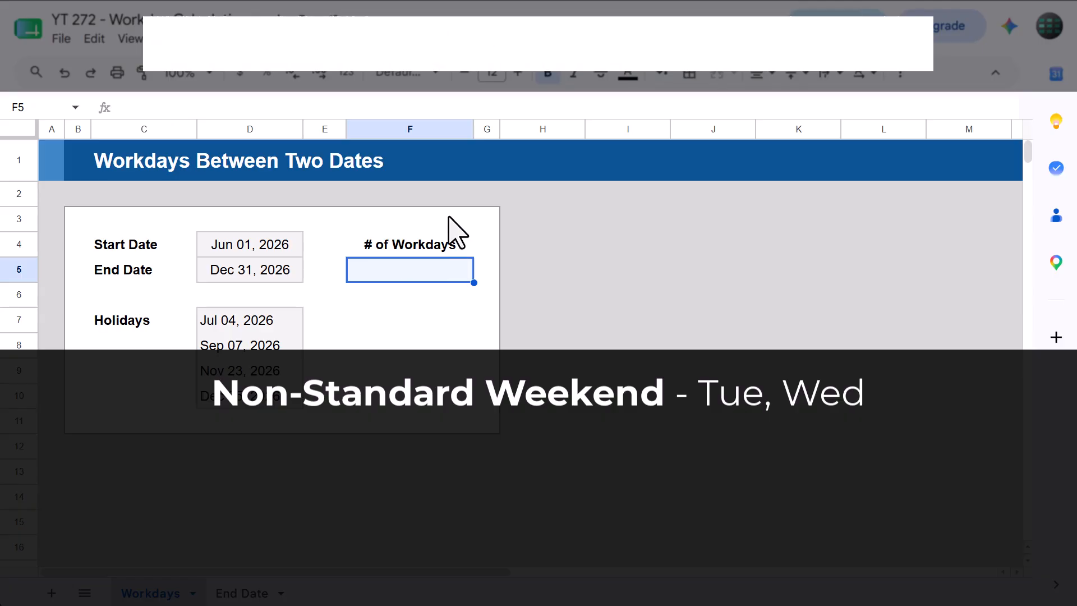
left_click(466, 107)
type("=net")
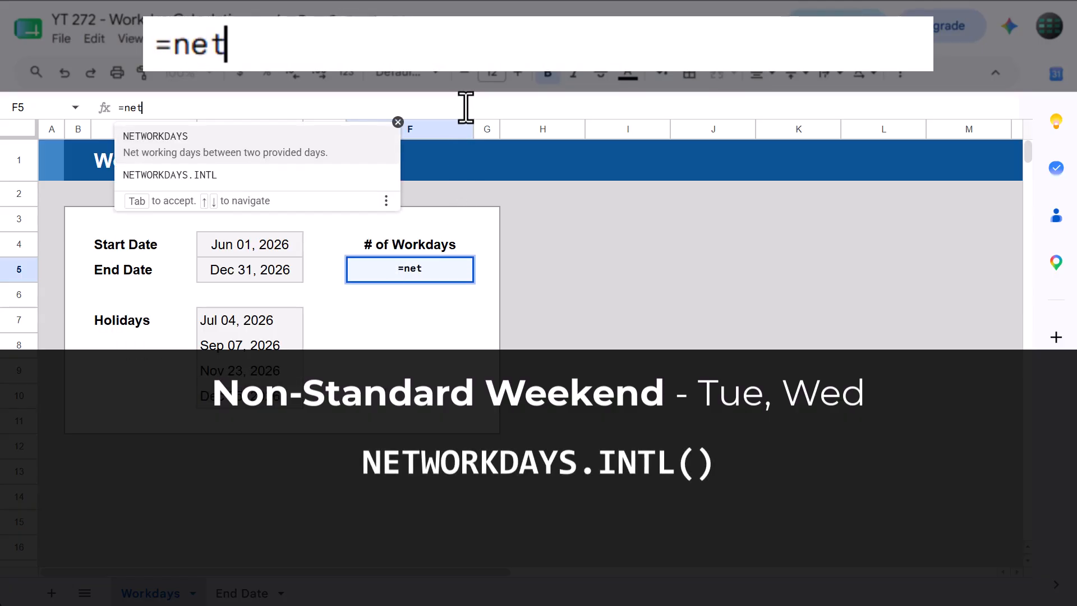
key("Down")
key("Tab")
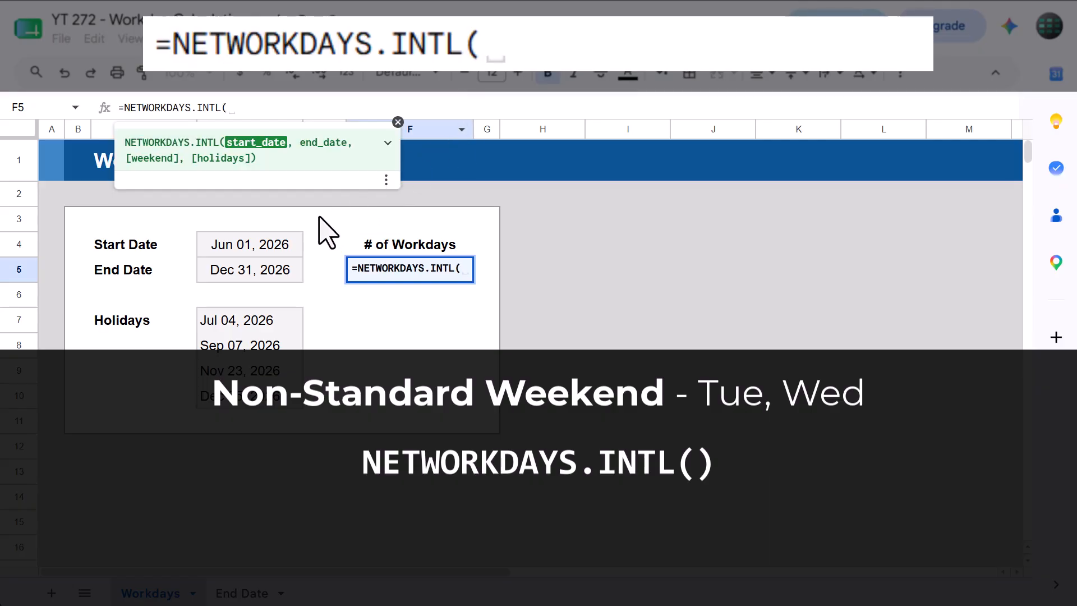
left_click(246, 246)
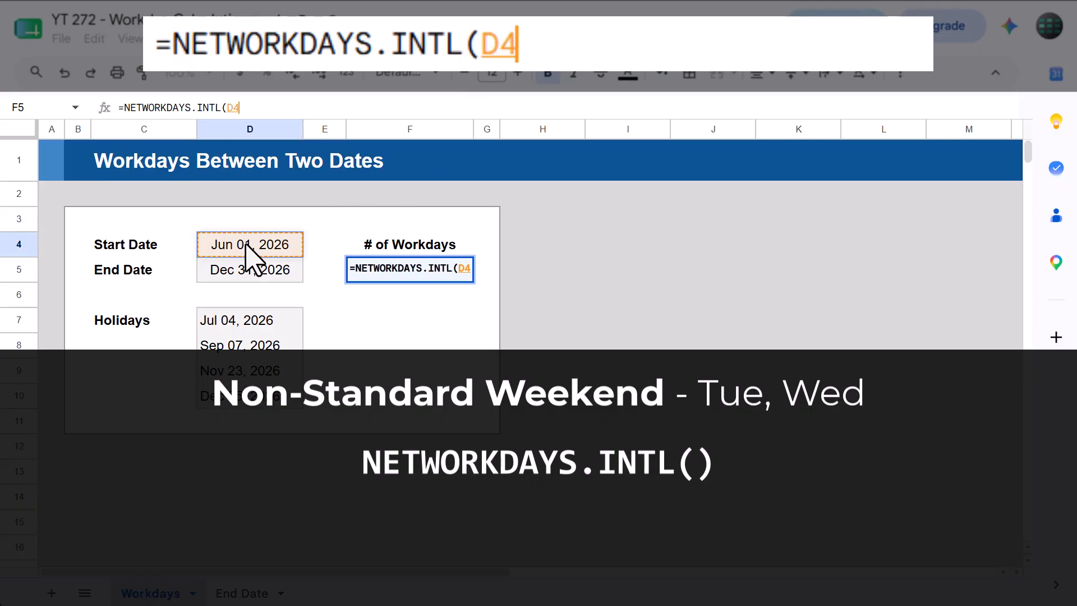
type(",")
left_click(259, 272)
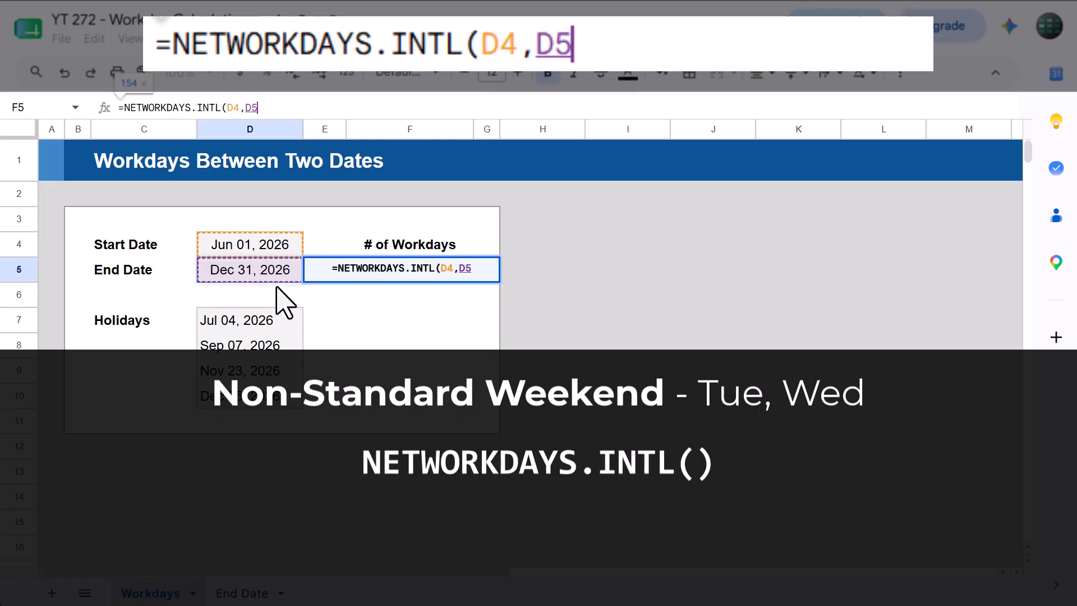
type(",")
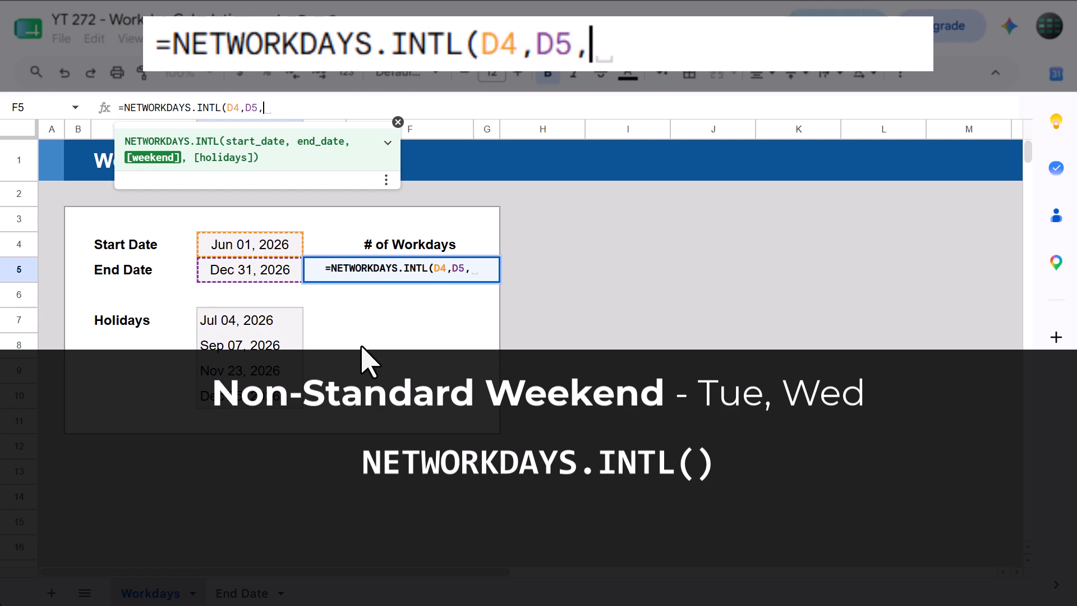
type("\"\"")
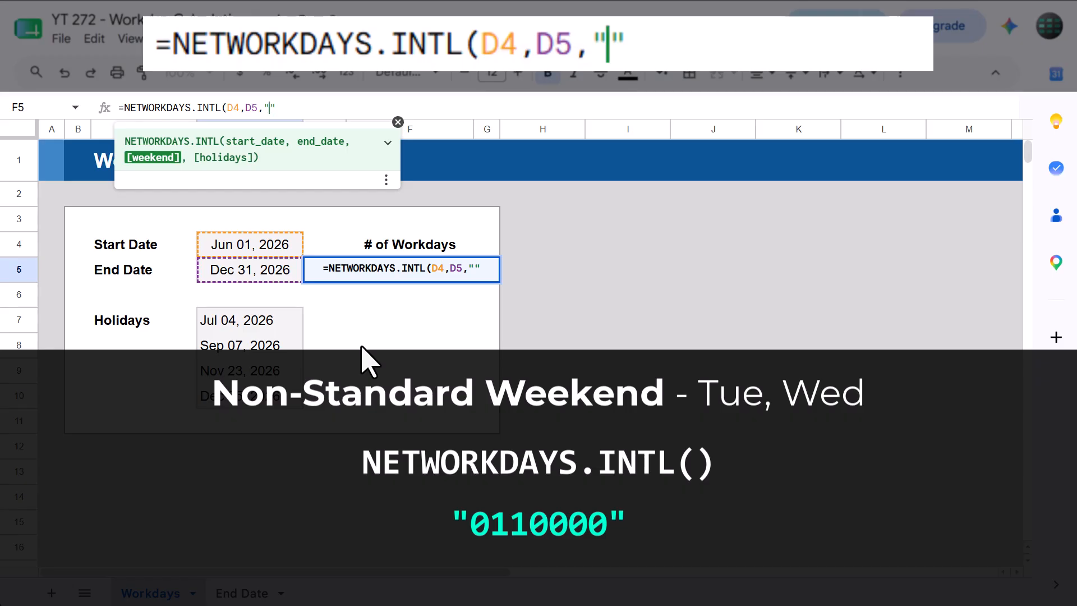
type("011")
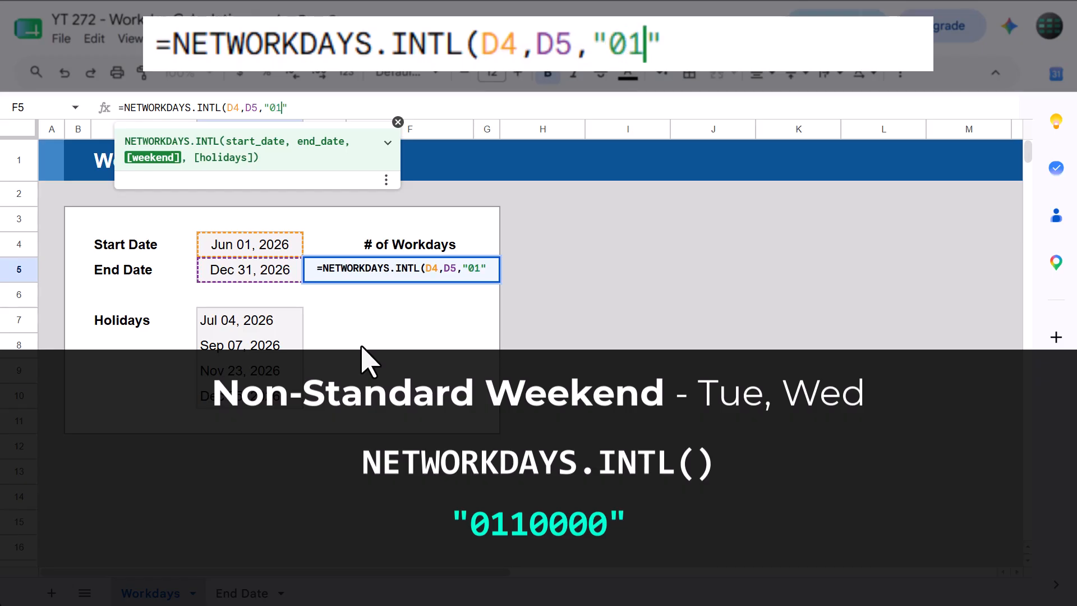
type("0000")
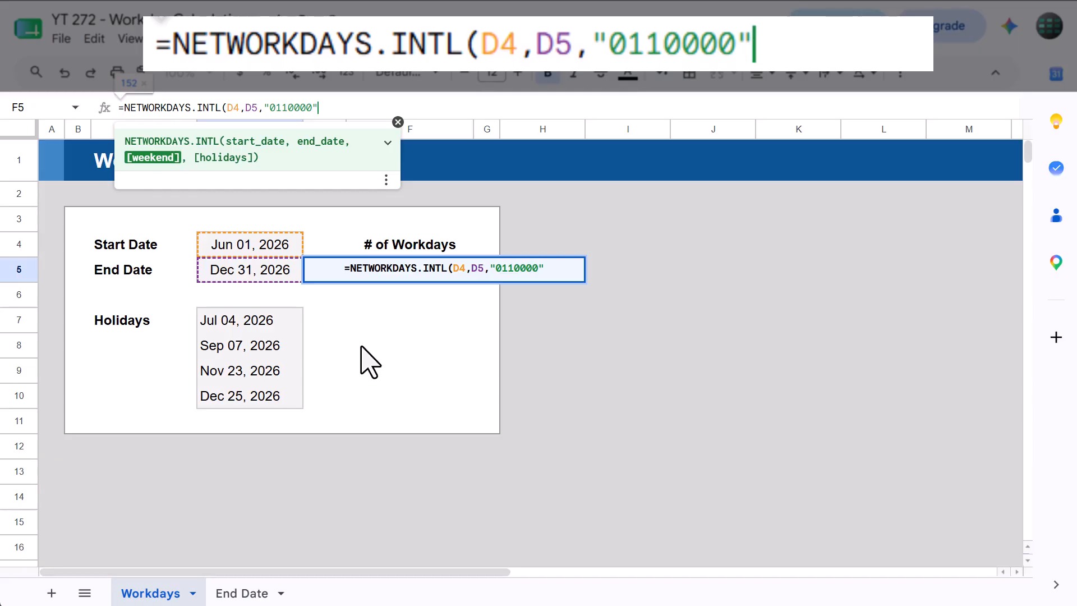
type(",")
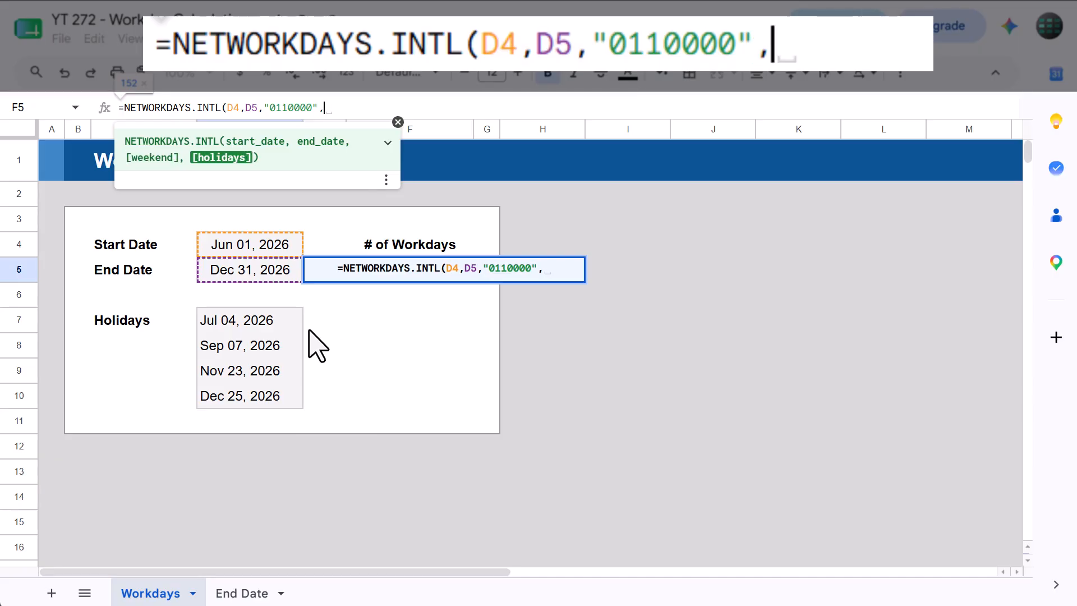
left_click_drag(281, 322, 276, 395)
type(")")
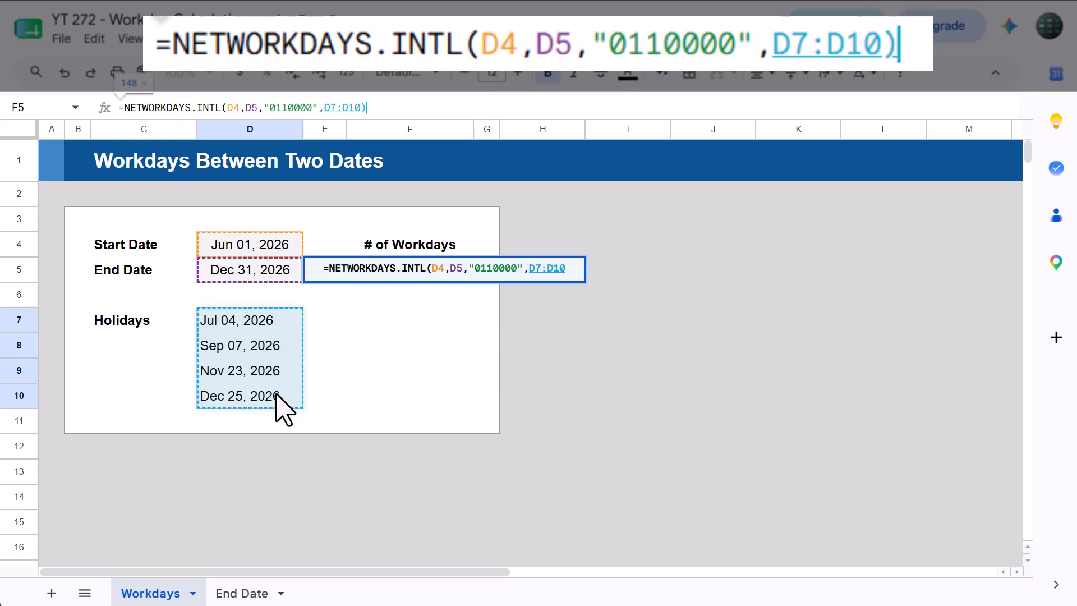
key("Return")
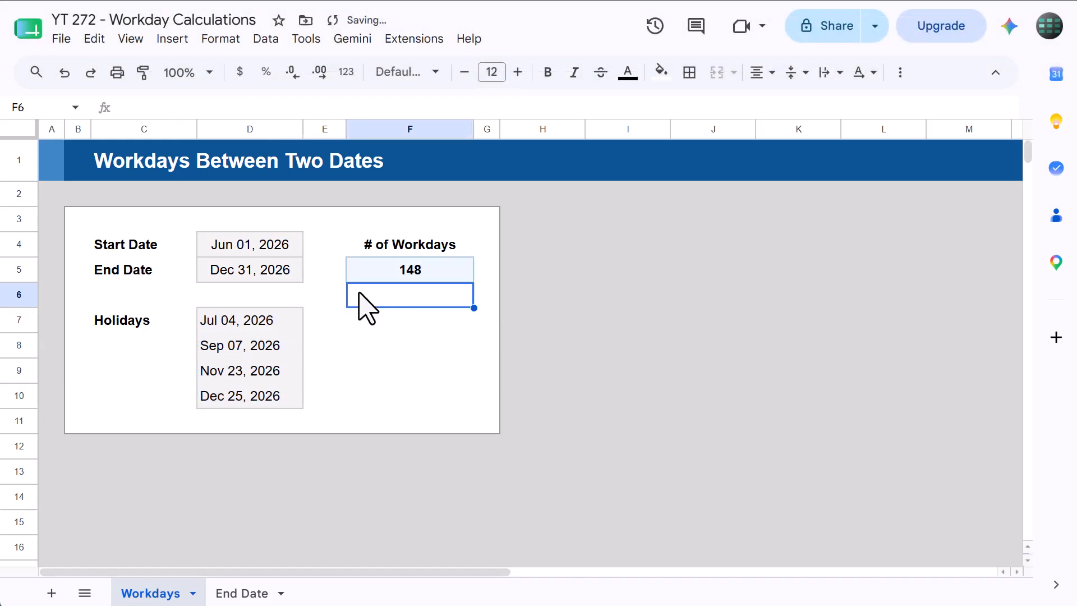
- Switch to the End Date sheet and review its start date, number of workdays and holidays labels
left_click(393, 276)
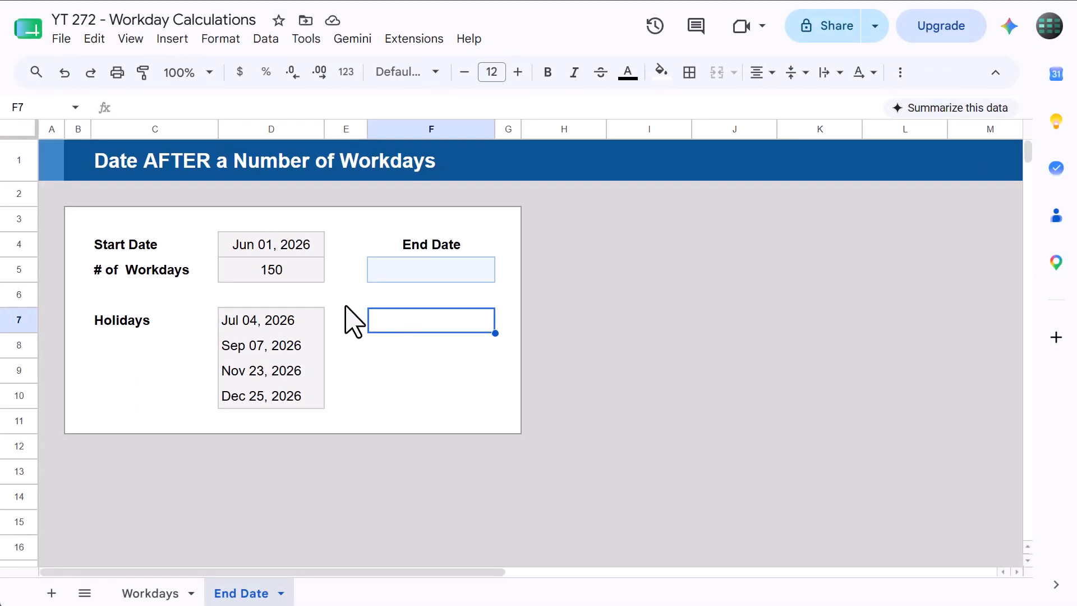
left_click(189, 244)
left_click(201, 269)
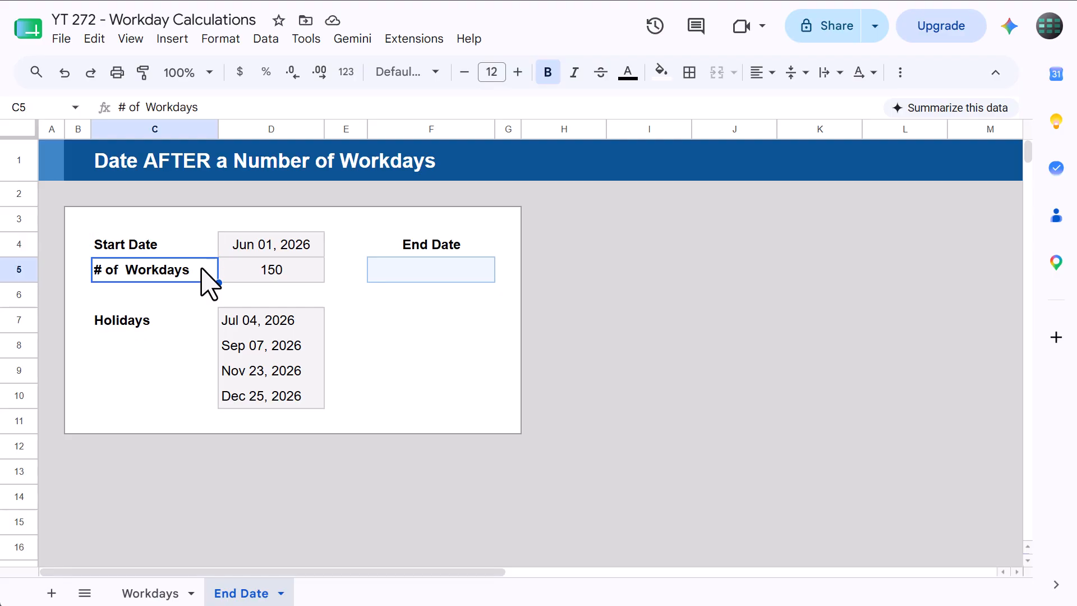
left_click(169, 320)
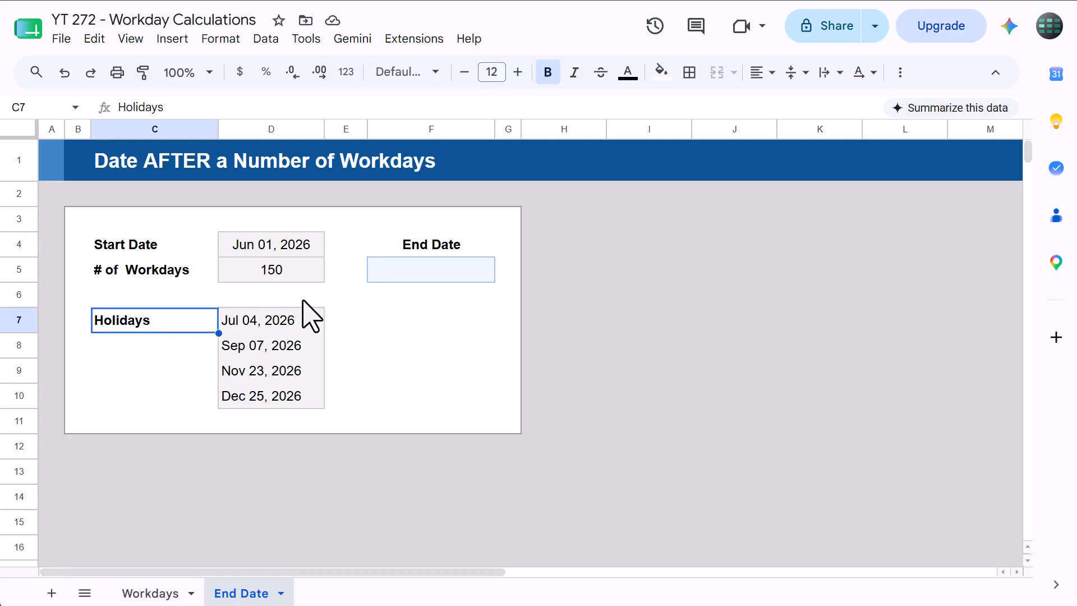
- Enter =WORKDAY(D4,D5,D7:D10) in F5 to find the end date after the given workdays, excluding holidays
left_click(459, 248)
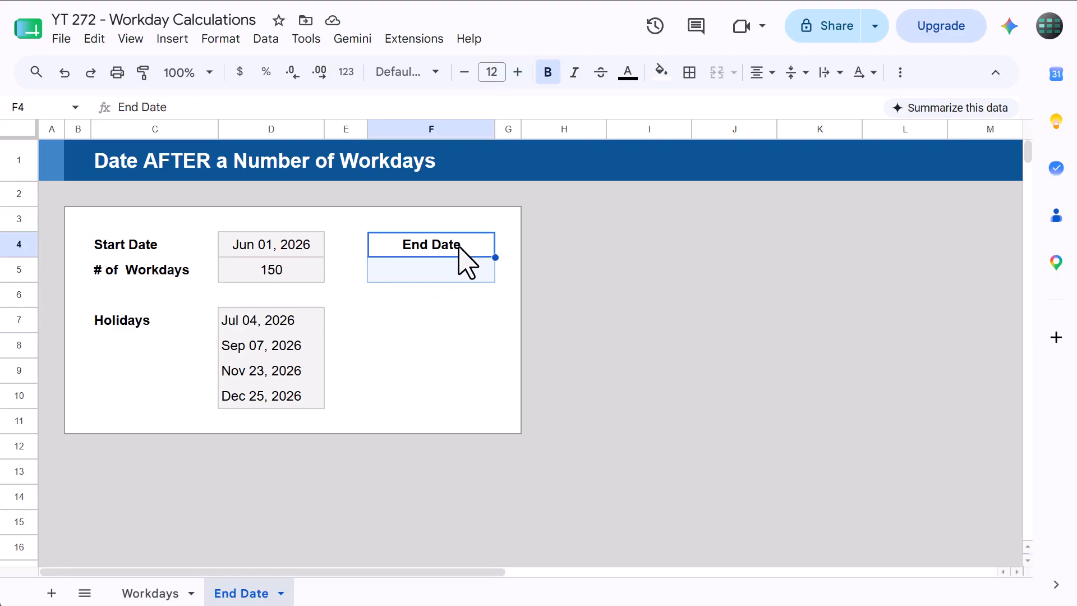
left_click(464, 272)
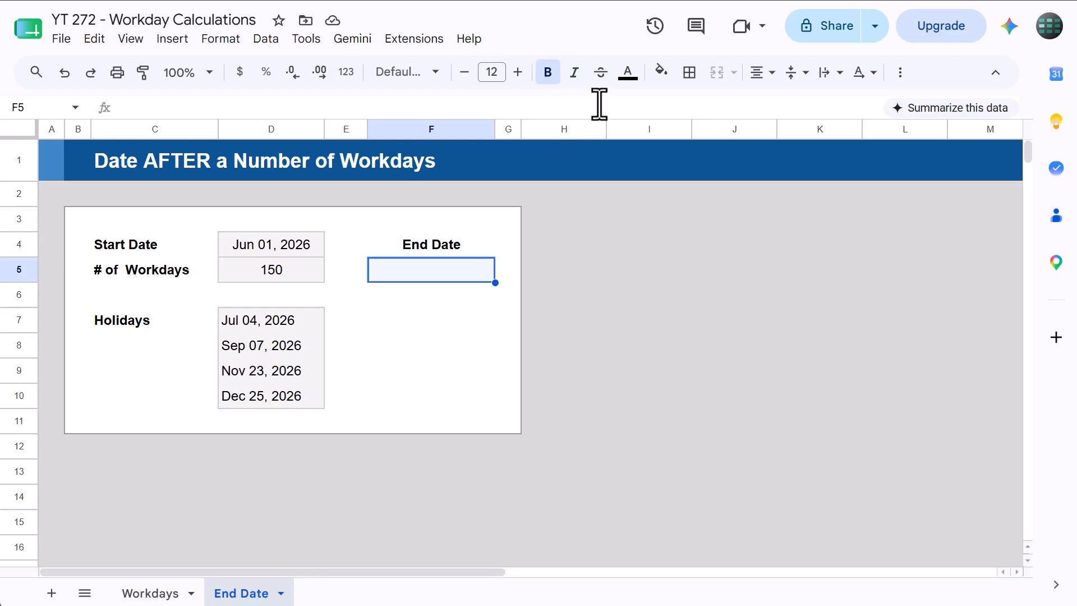
type("=WORKDAY(")
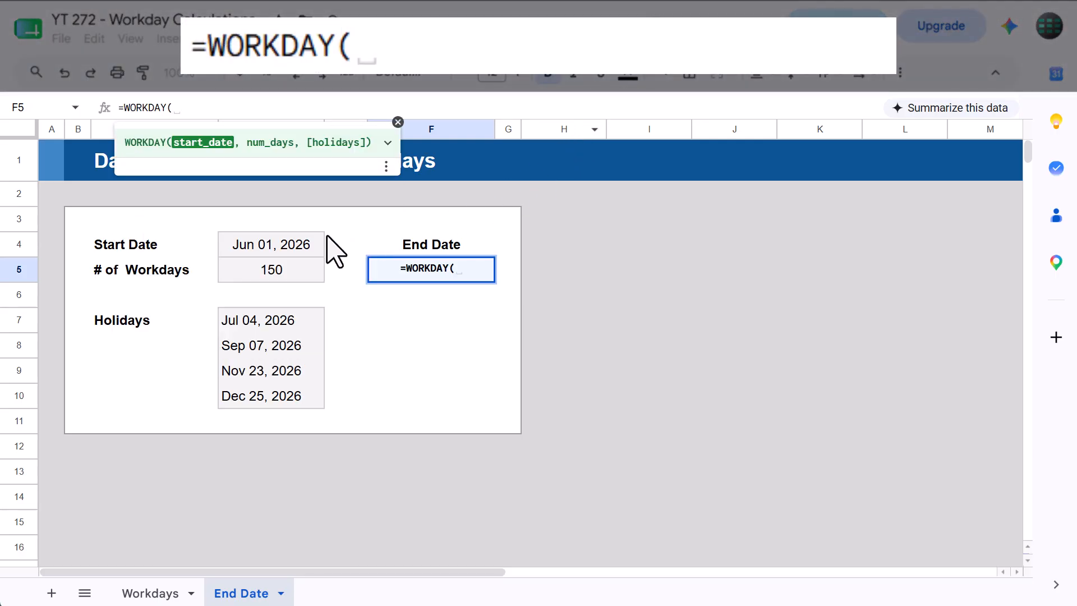
left_click(231, 245)
type(",")
left_click(265, 271)
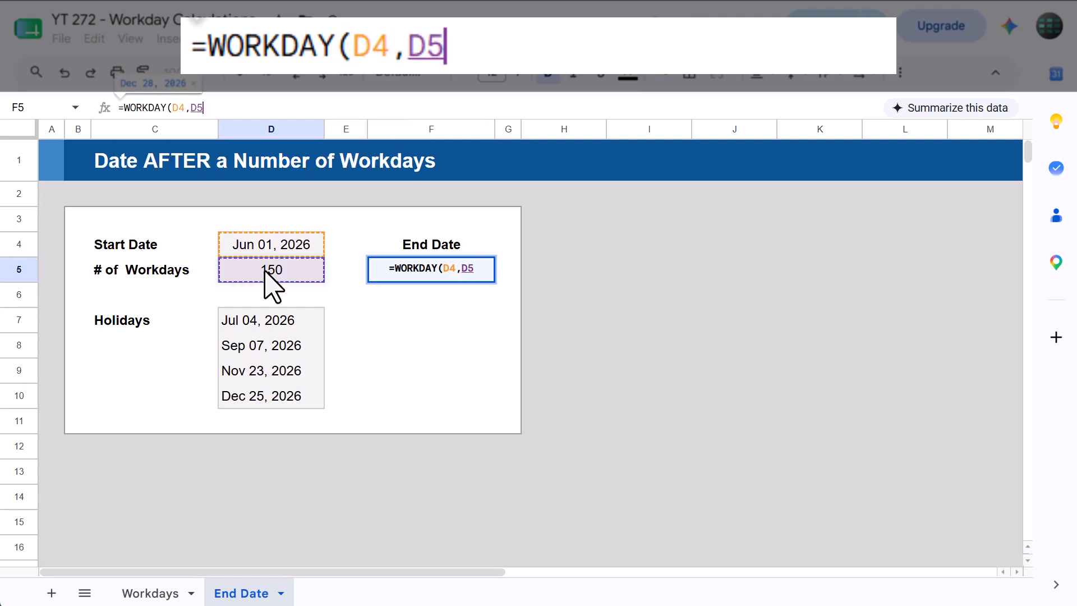
type(",")
left_click(314, 324)
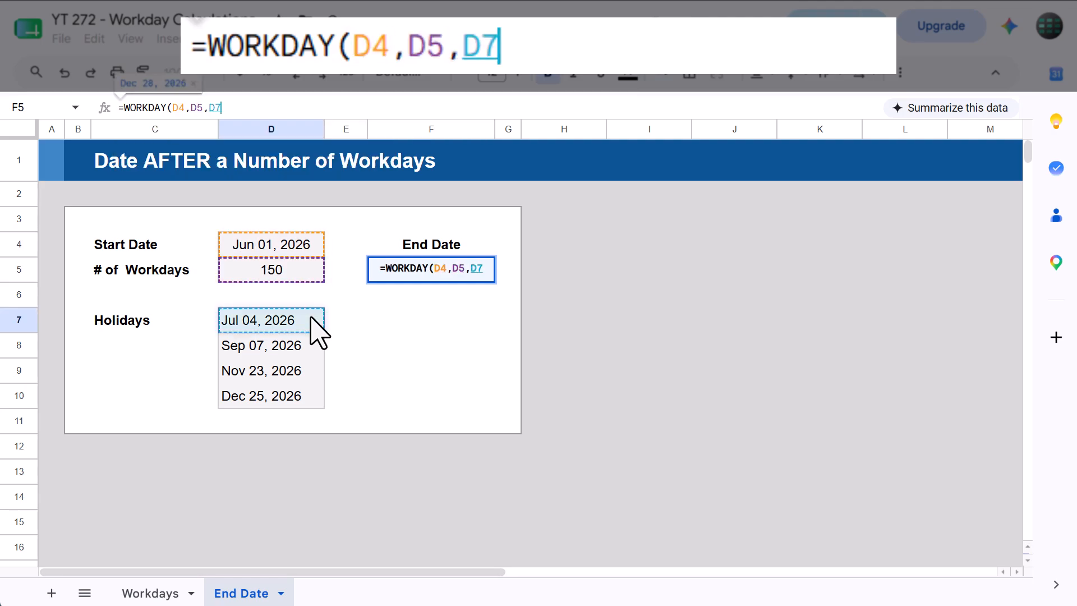
left_click_drag(311, 318, 310, 380)
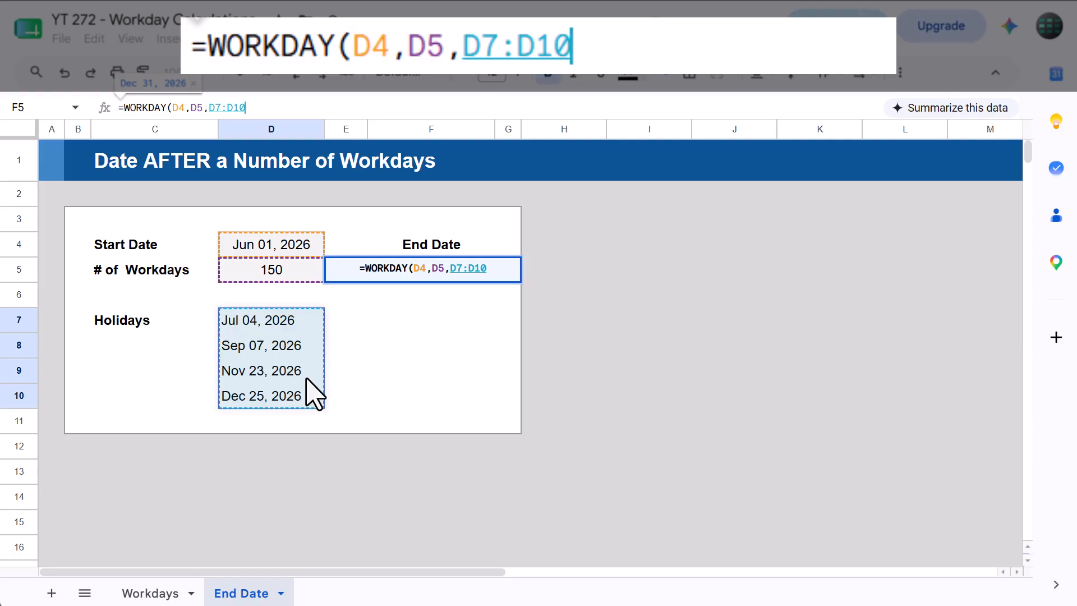
type(")")
key("Return")
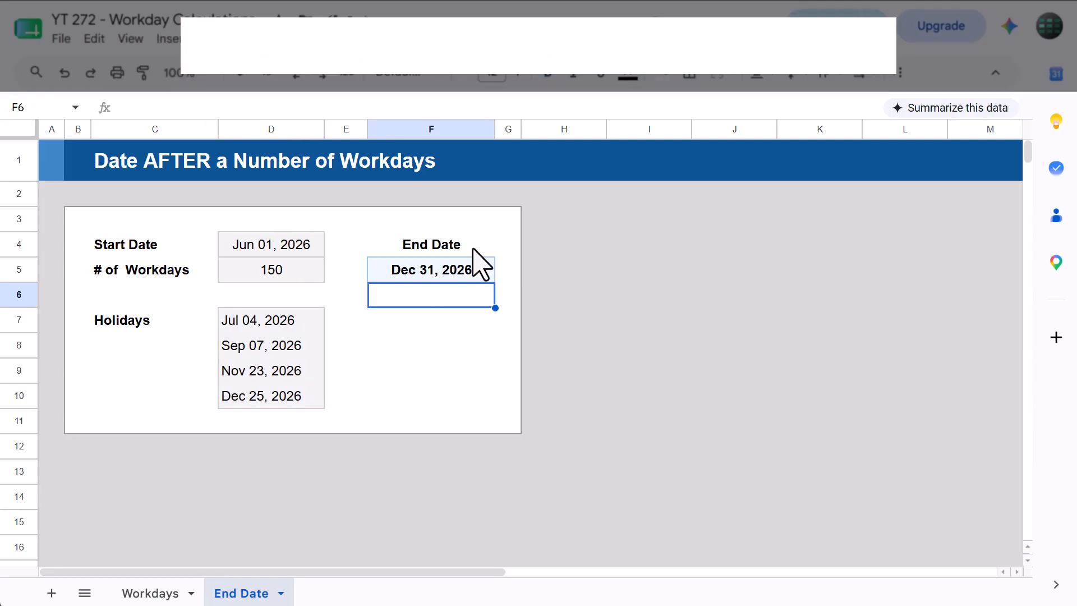
- Replace F5's formula with =WORKDAY.INTL(D4,D5,"0110000",D7:D10) for a Tuesday–Wednesday weekend with holidays
left_click(478, 270)
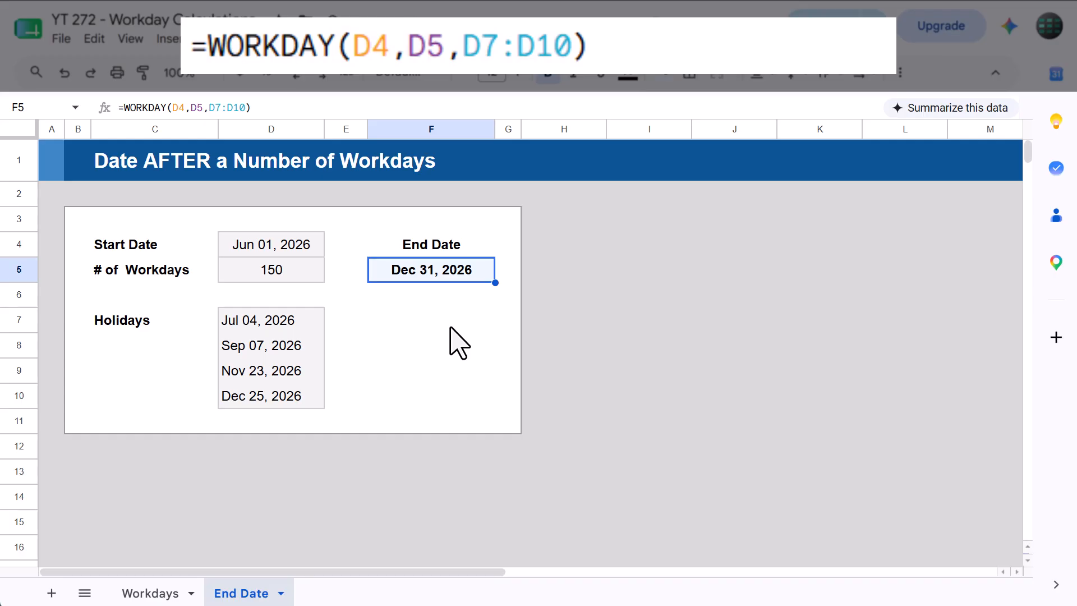
key("Delete")
left_click(488, 107)
type("=")
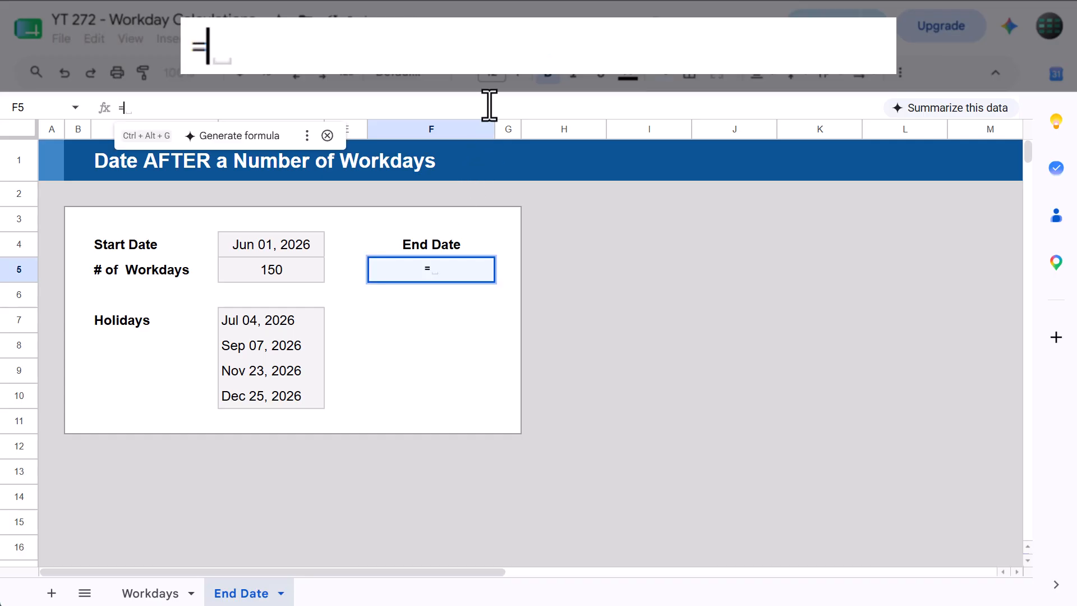
type("work")
key("Down")
key("Tab")
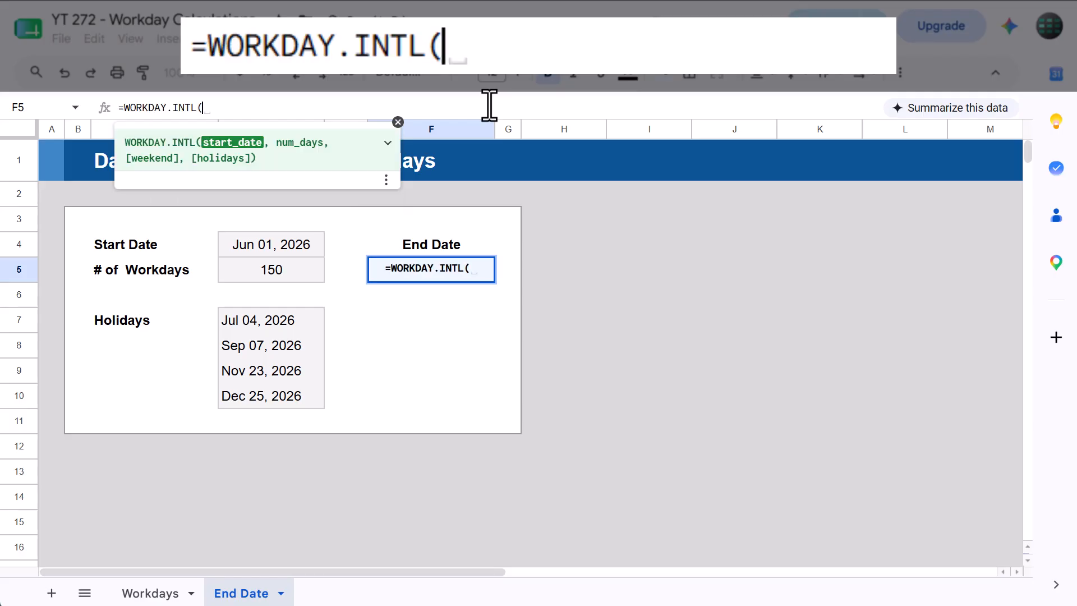
left_click(273, 242)
type(",")
left_click(286, 271)
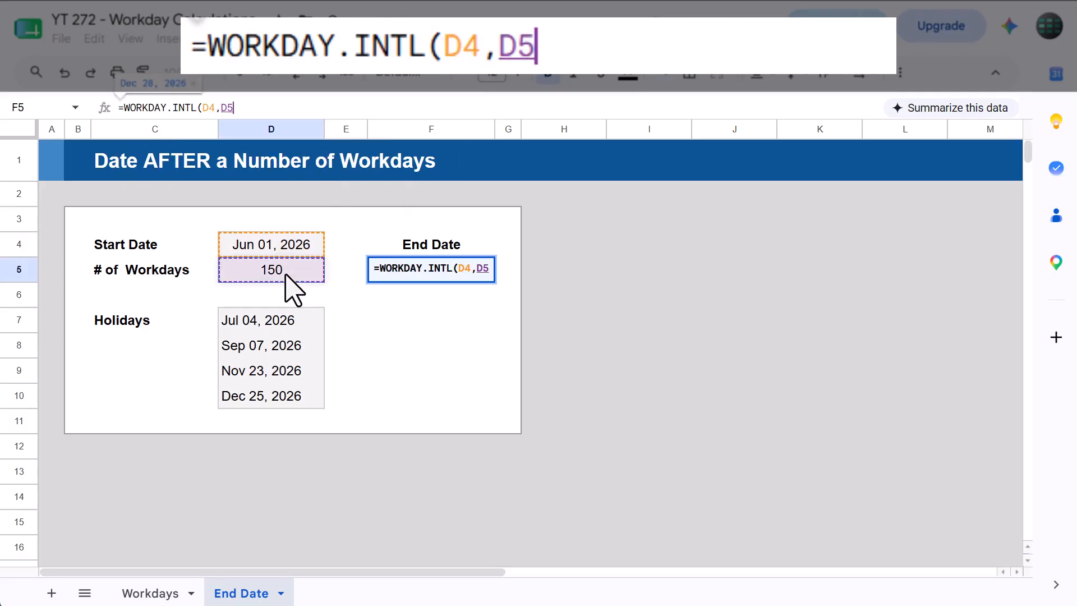
type(",\"\"")
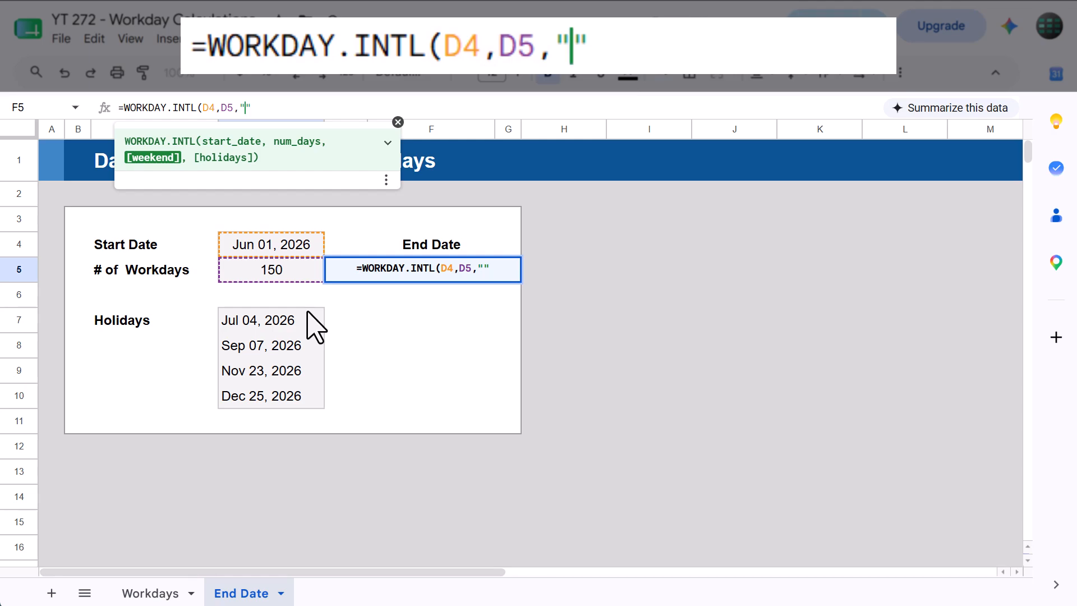
type("0")
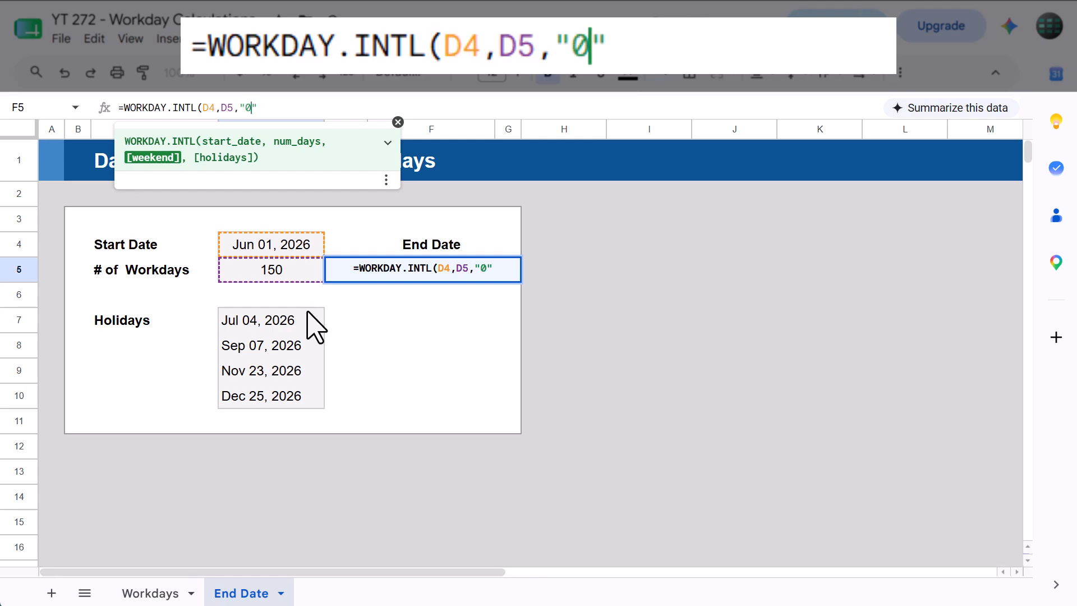
type("110000\"")
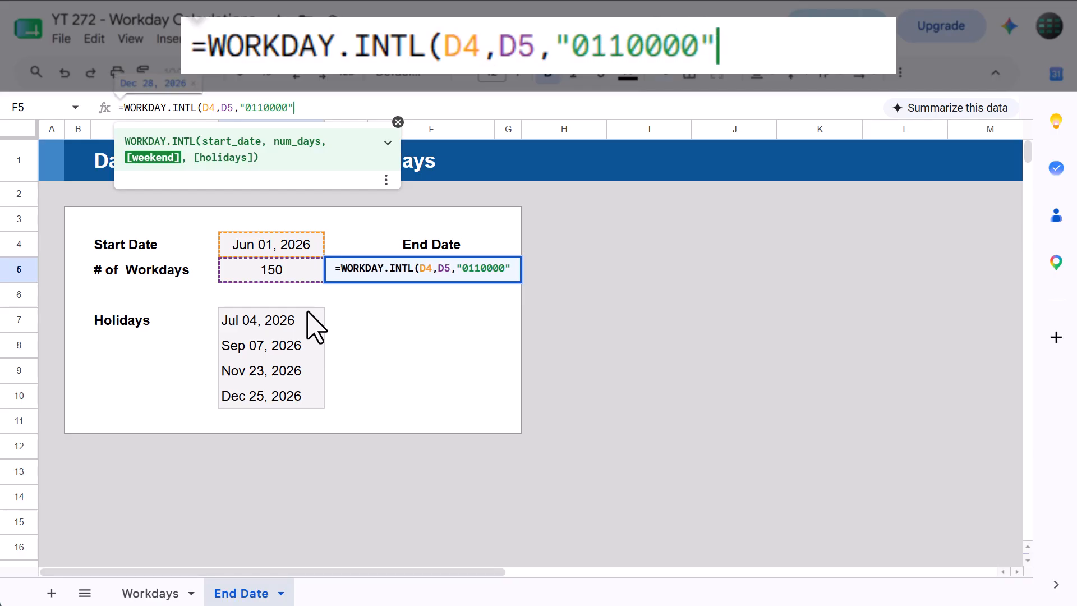
type(",")
left_click_drag(304, 318, 262, 391)
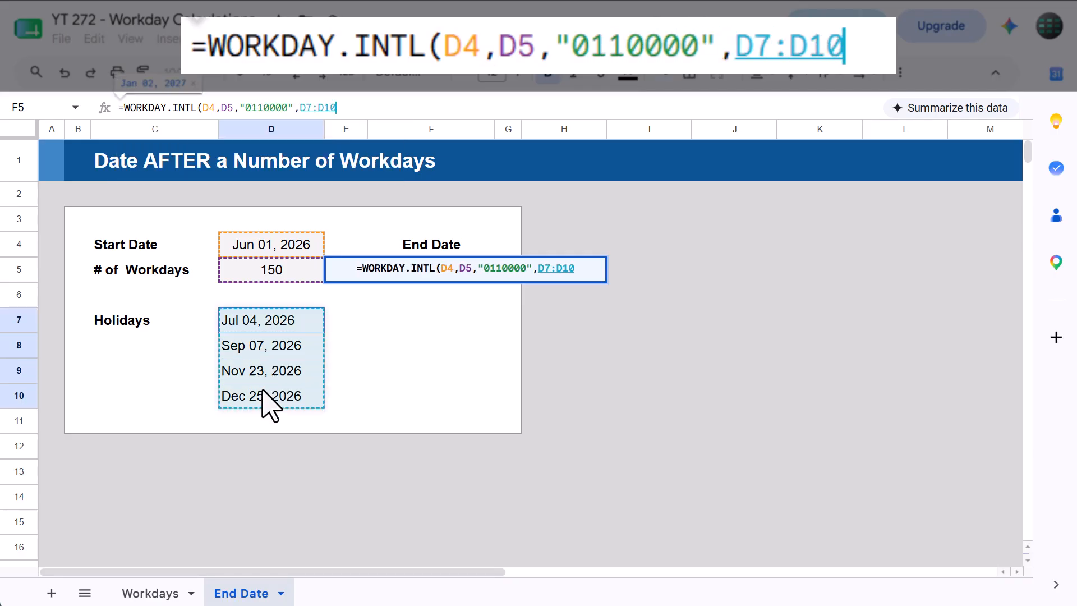
type(")")
key("Return")
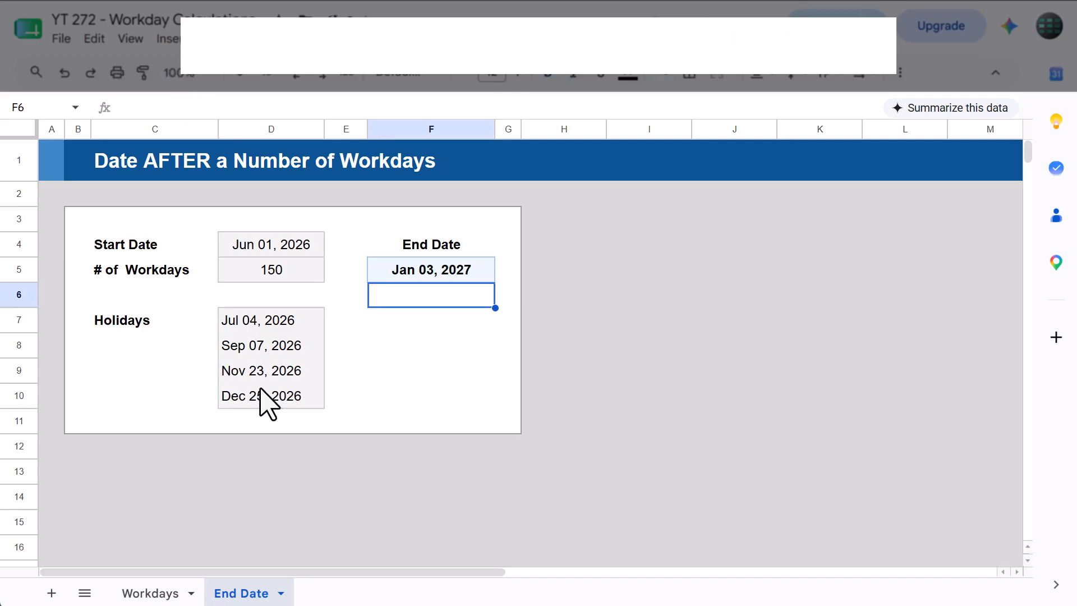
left_click(442, 271)
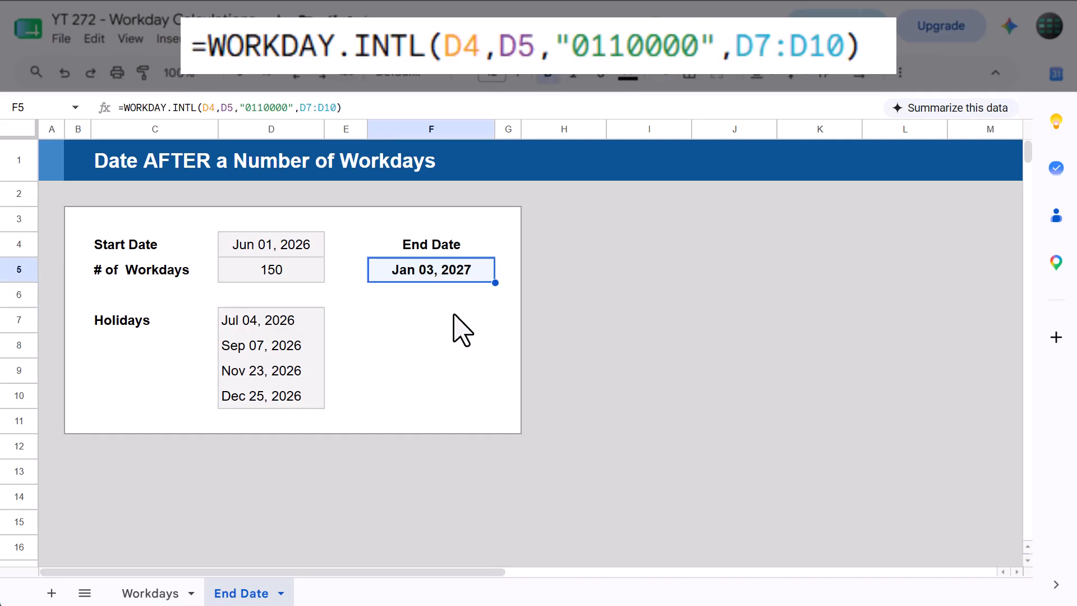